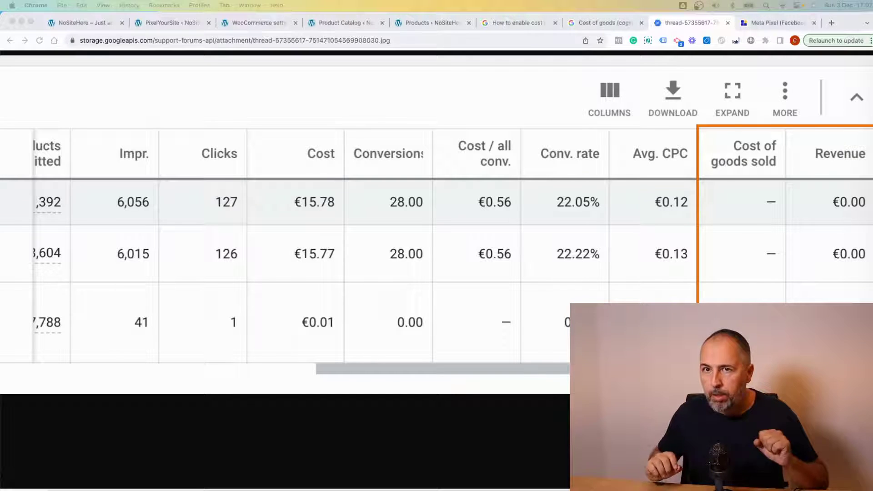
Step: Show the Merchant Center help article on the cost_of_goods_sold attribute
click(604, 26)
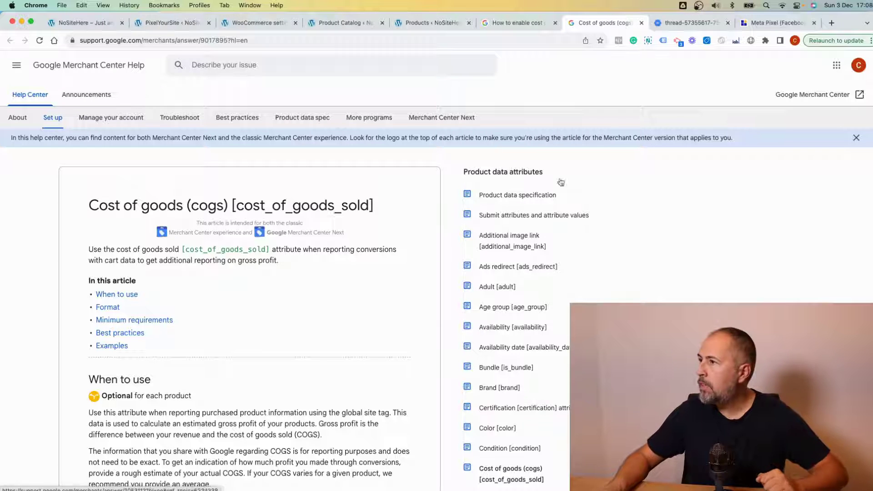
Step: On pixelyoursite.com, open the WooCommerce Cost of Goods plugin's 'Discover this plugin' page
click(775, 27)
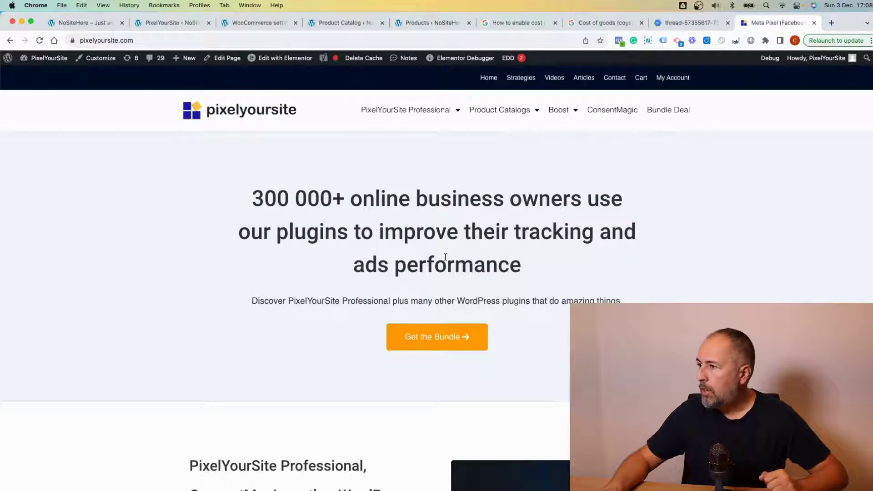
scroll(446, 257, down, 15)
scroll(445, 257, down, 4)
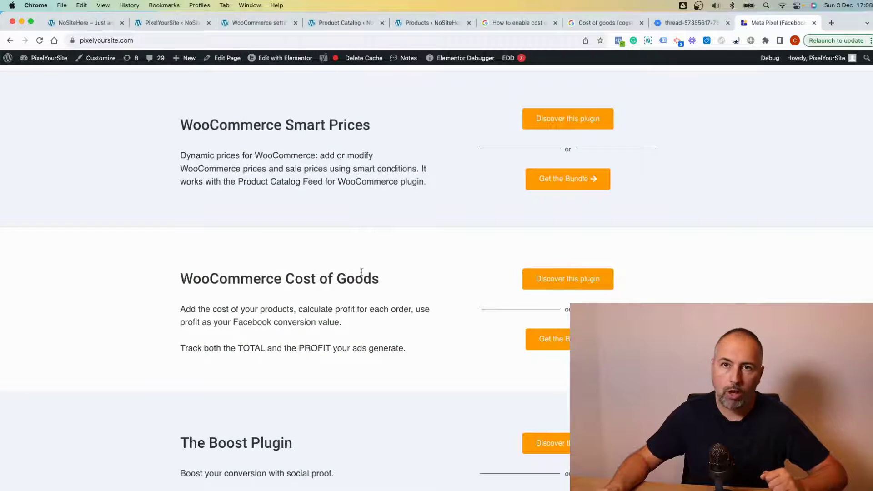
click(573, 276)
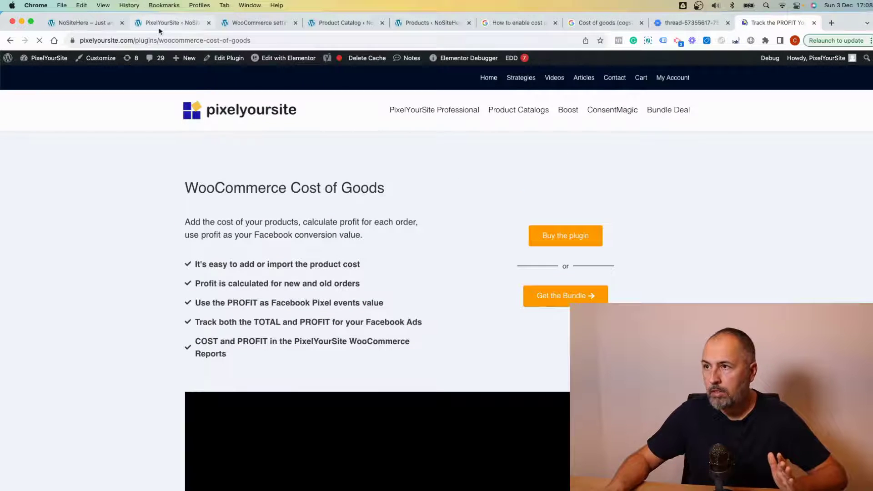
Step: Review the 20 percent global rule in Cost of Goods settings, then open the Products list
click(160, 26)
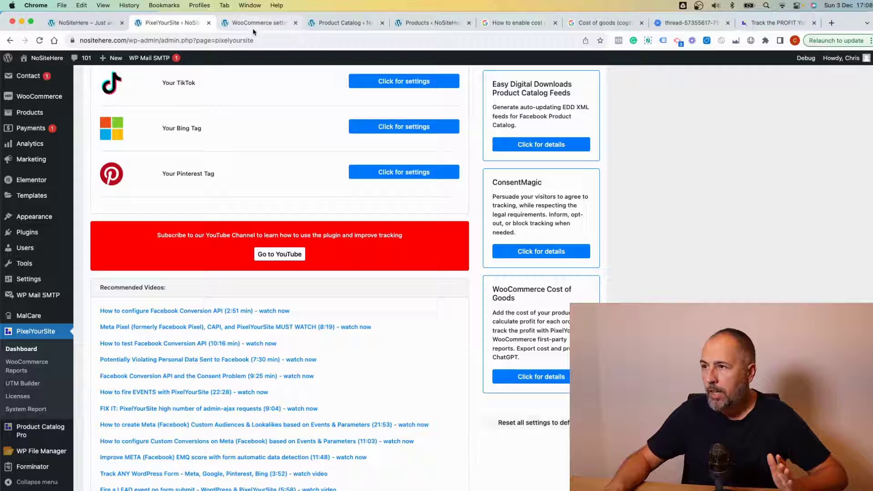
click(258, 23)
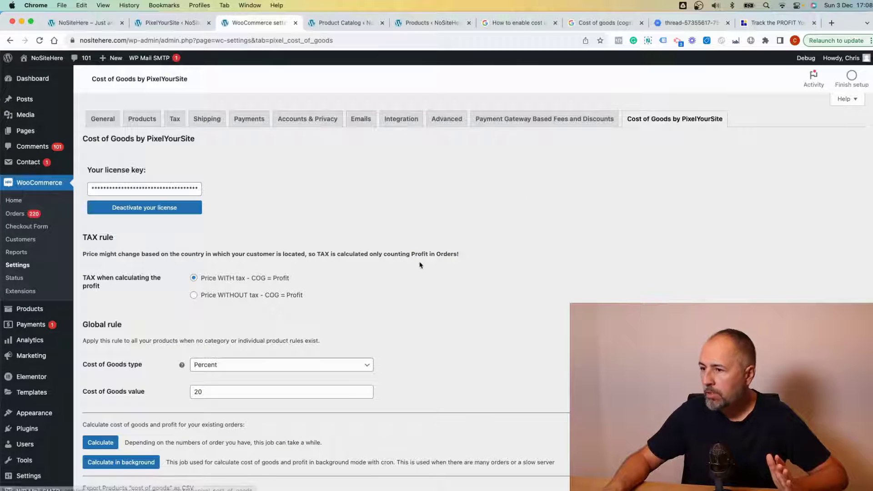
scroll(428, 291, down, 3)
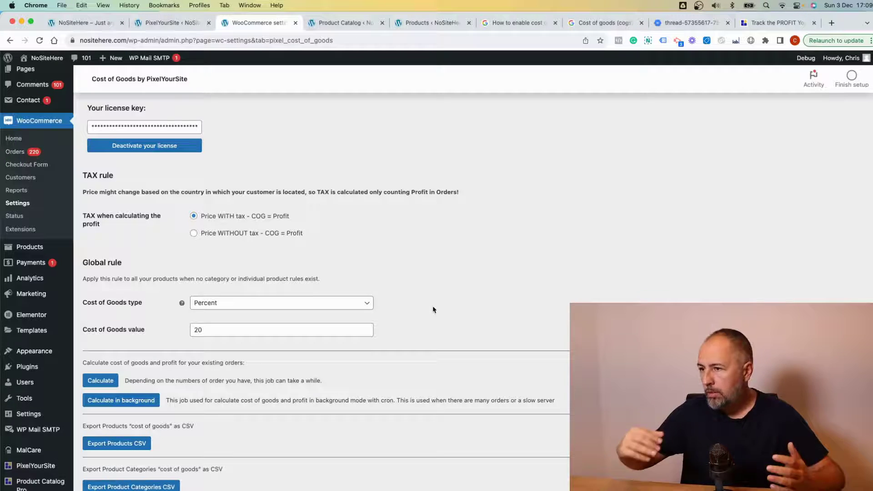
click(432, 22)
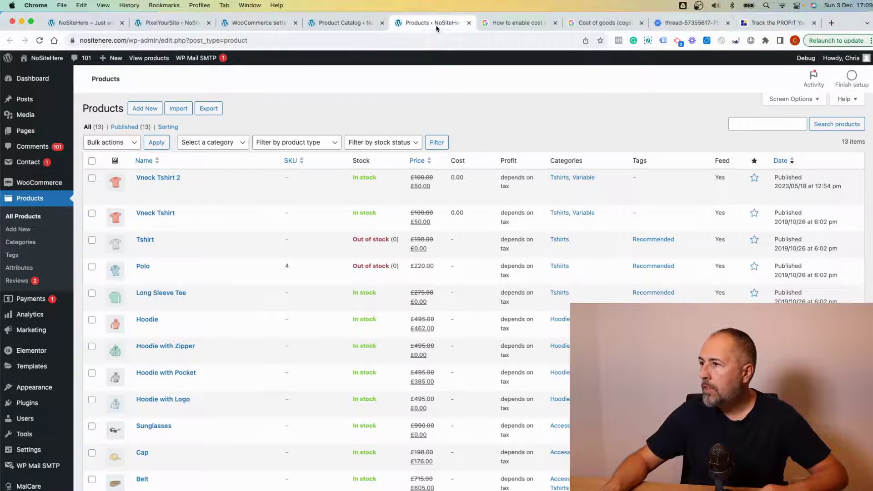
Step: Set the Cost of Goods type for Vneck Tshirt 2 to Percent
click(158, 178)
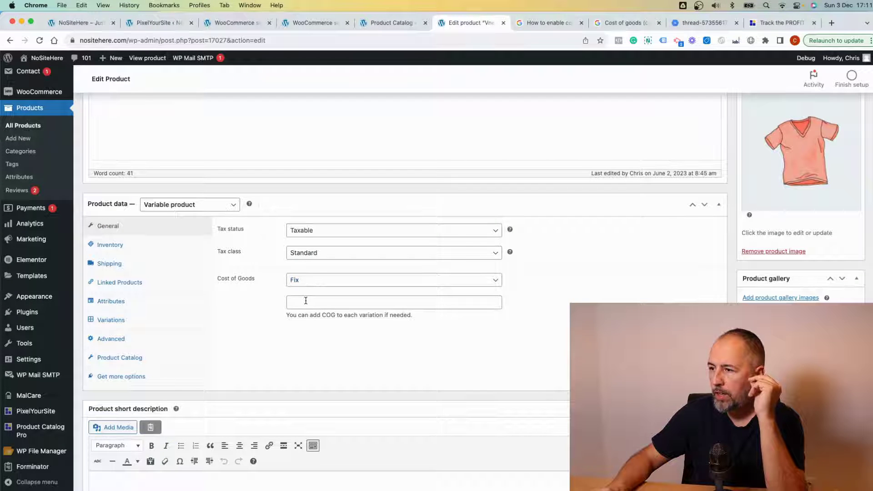
click(312, 285)
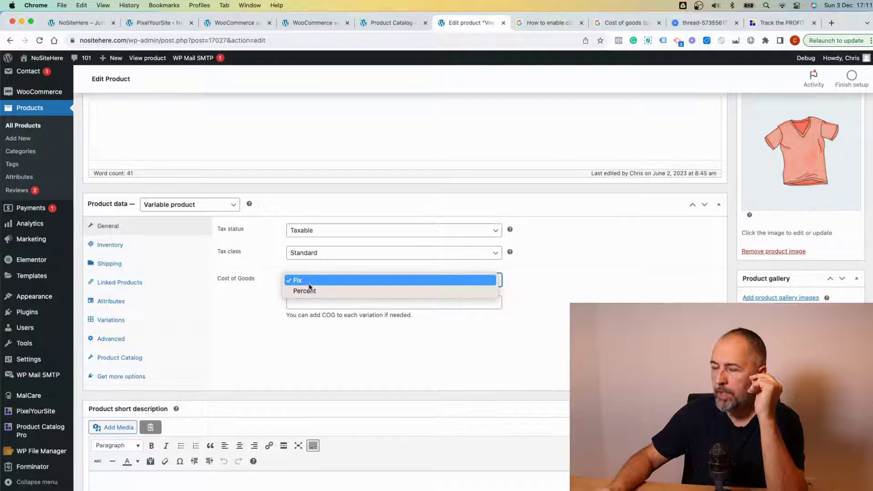
click(305, 291)
click(317, 300)
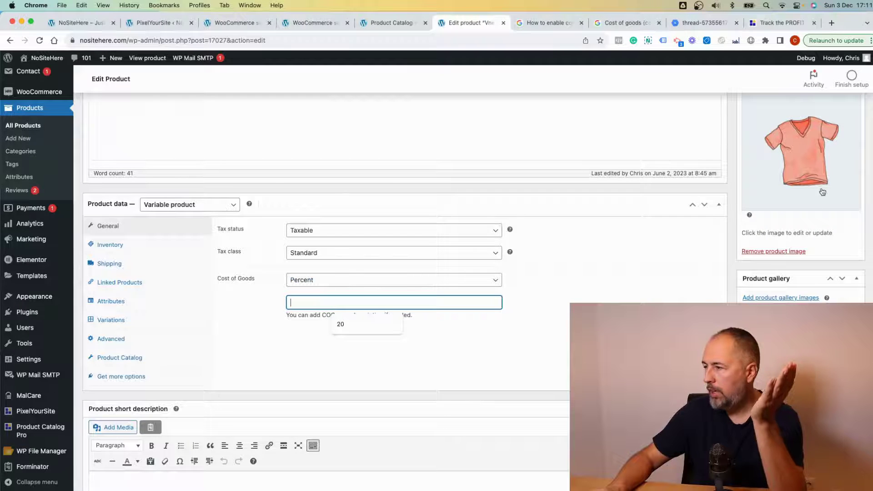
Step: Return to the Cost of Goods by PixelYourSite settings and scroll through them
scroll(760, 205, up, 5)
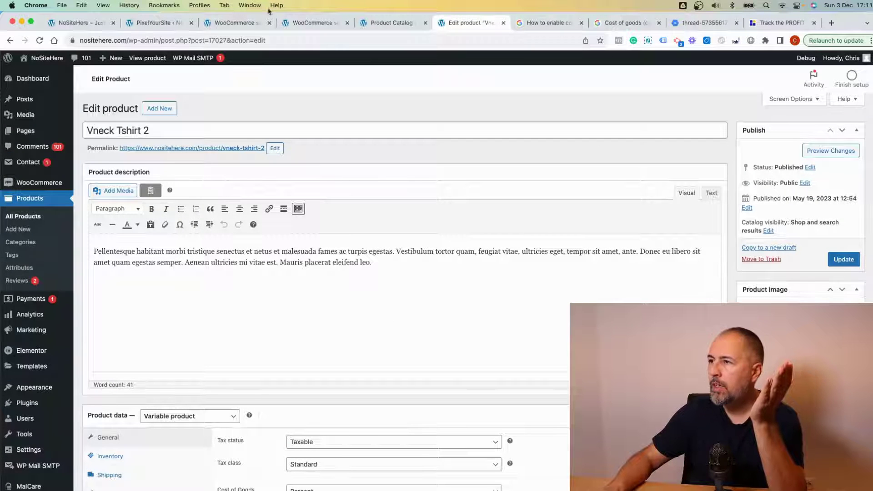
click(238, 24)
scroll(541, 319, down, 5)
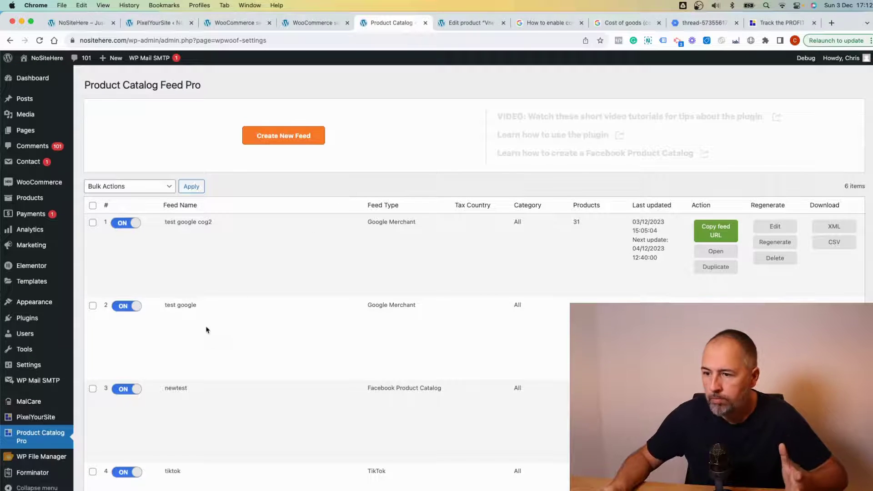
Step: Turn Cost of goods sold on in the 'test google cog2' feed, update it, and open its XML
scroll(207, 327, down, 3)
scroll(288, 220, up, 3)
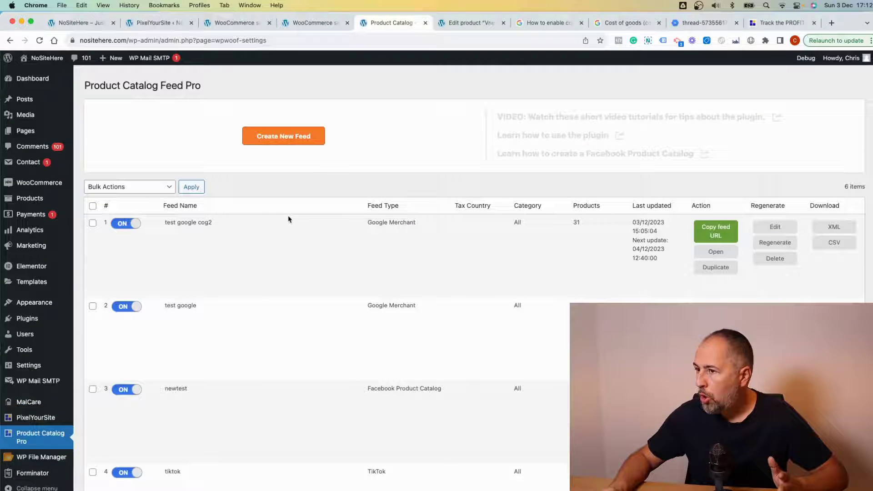
click(776, 228)
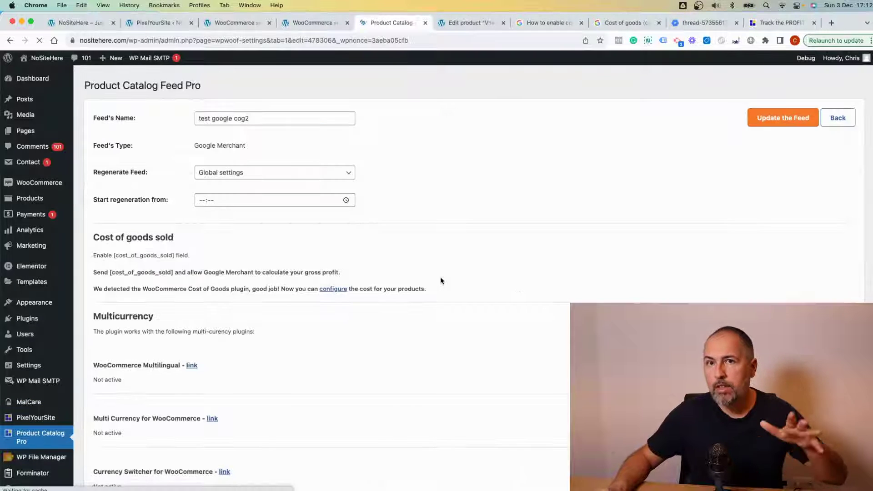
click(114, 258)
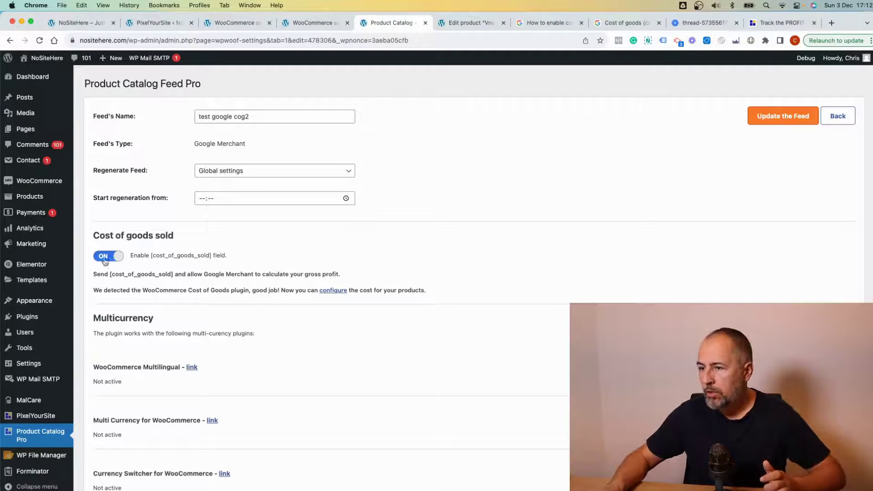
click(763, 117)
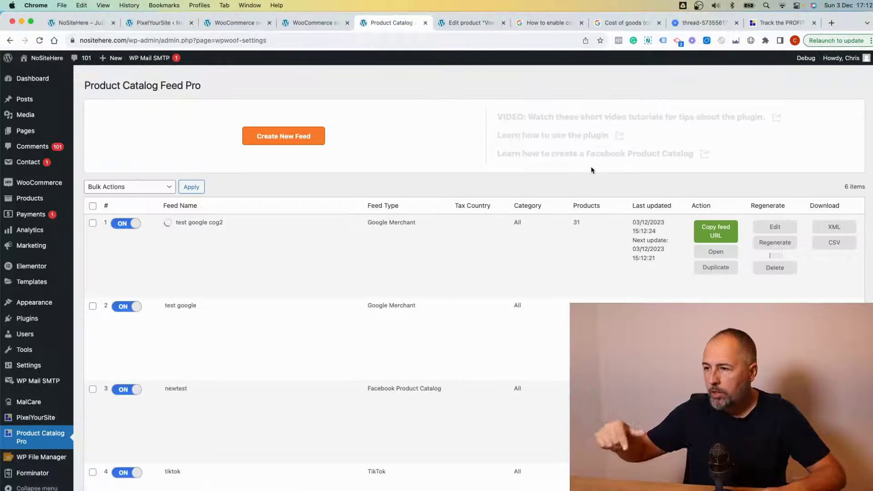
click(713, 251)
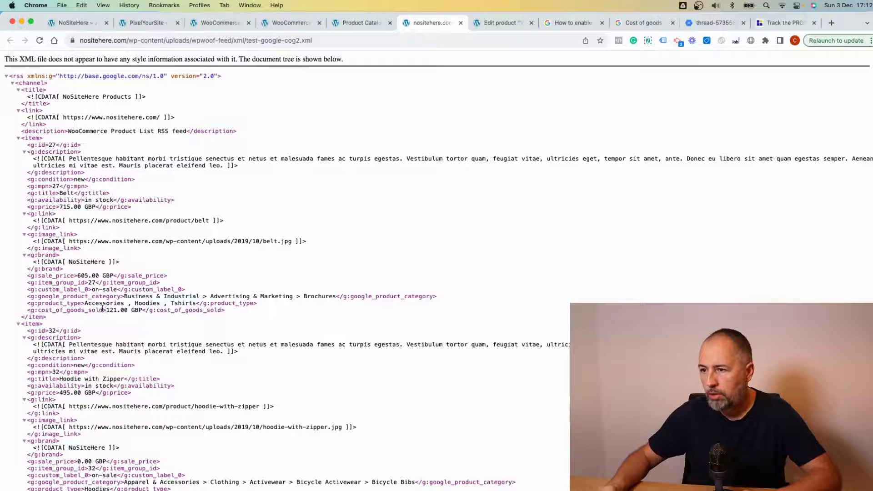
Step: Highlight the Belt's 121.00 GBP cost_of_goods_sold line, then return to the Product Catalog feeds list
drag(105, 310, 176, 311)
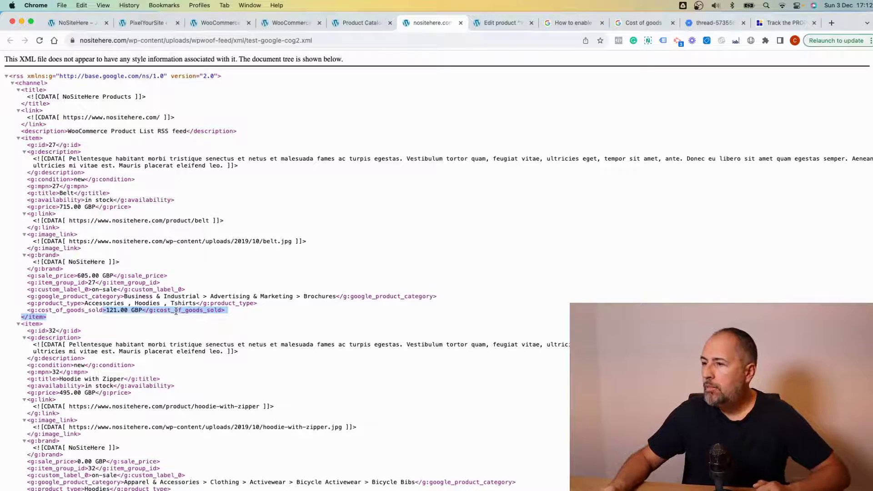
click(362, 23)
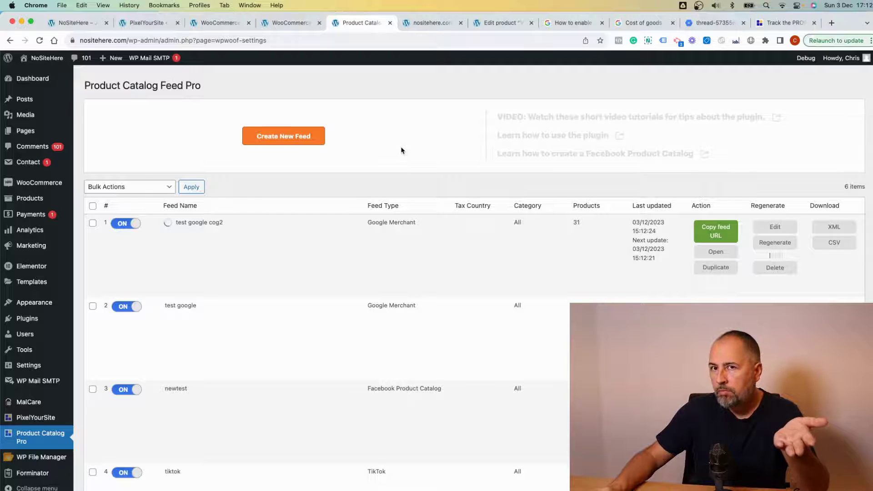
Step: Go to the PixelYourSite dashboard and briefly expand then collapse the Google Ads settings
click(298, 27)
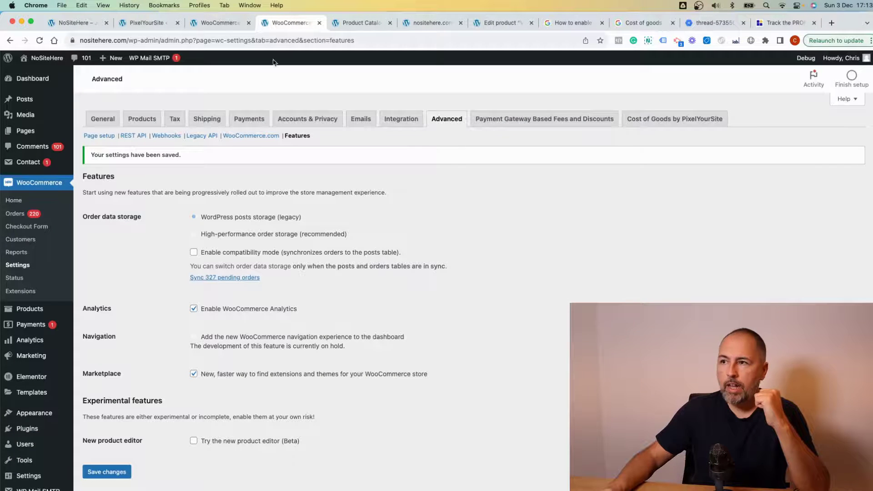
click(147, 23)
scroll(273, 162, up, 4)
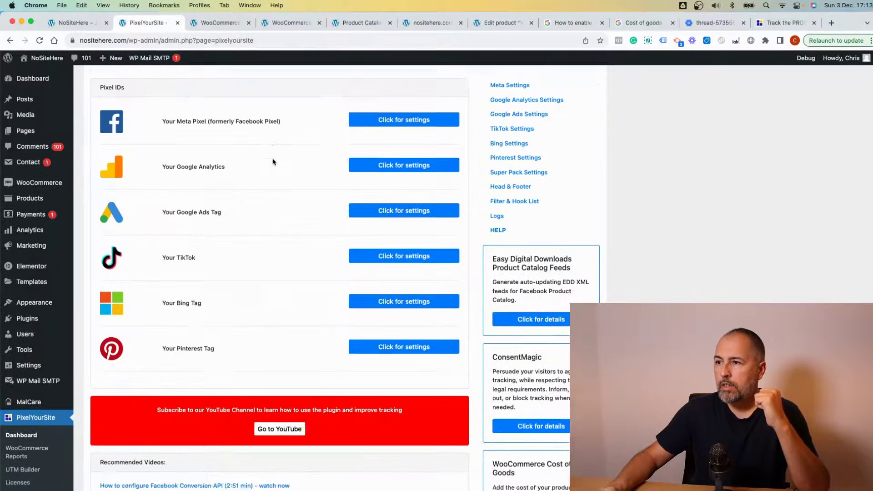
scroll(273, 161, up, 1)
click(385, 227)
click(384, 227)
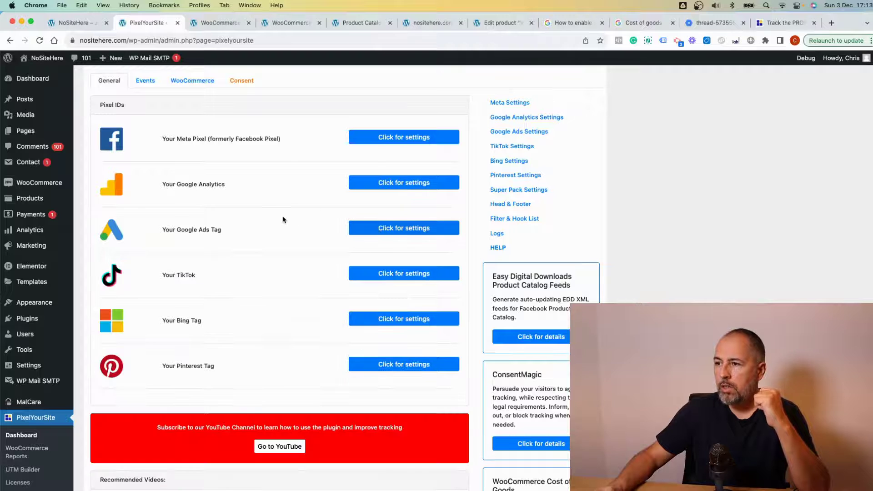